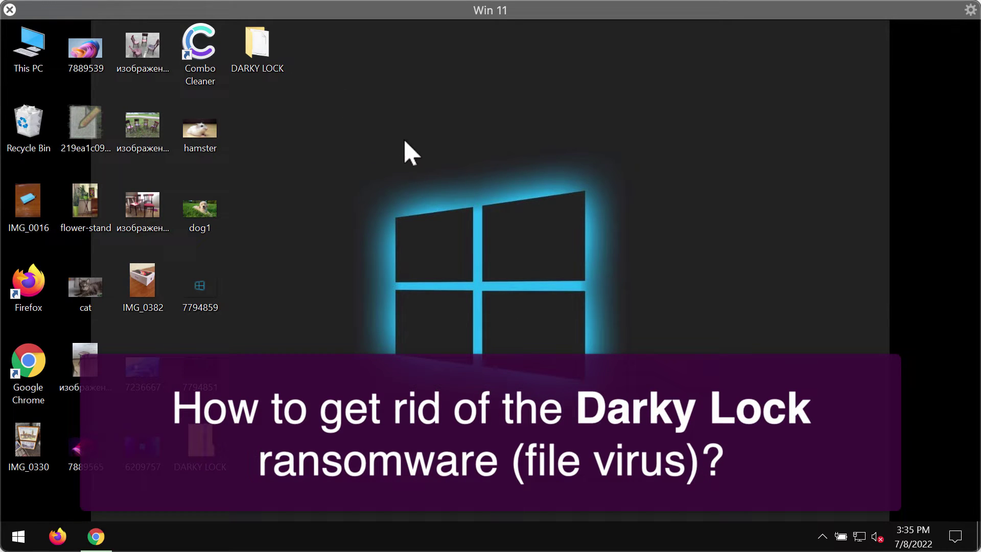
View the dog1 and IMG_0382 desktop photos to show they still display normally
double_click(209, 204)
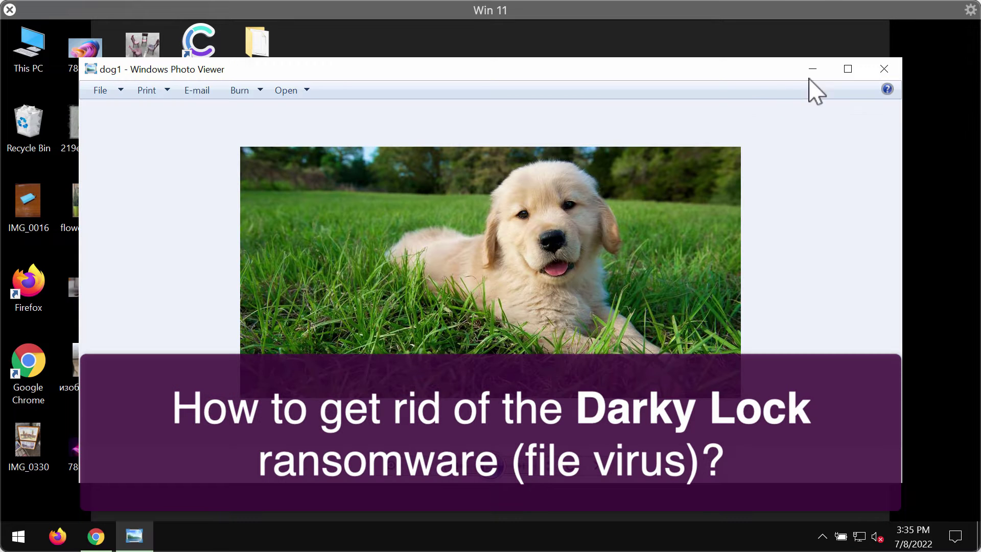
click(884, 70)
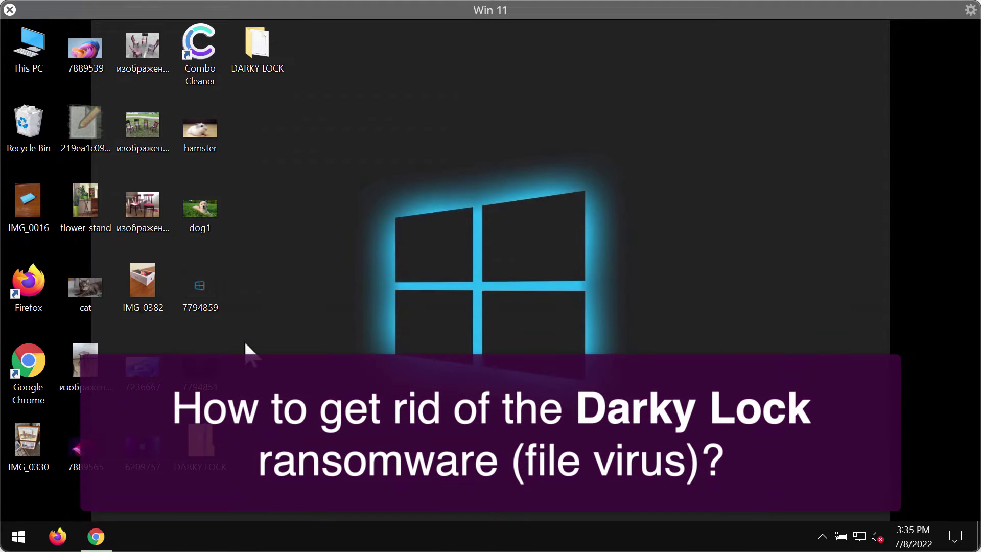
double_click(159, 279)
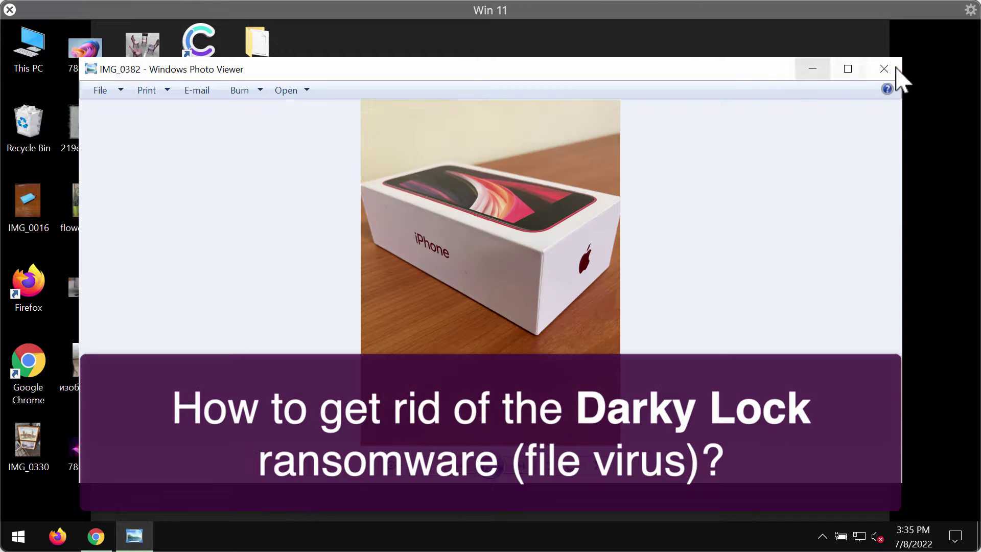
click(895, 69)
double_click(135, 286)
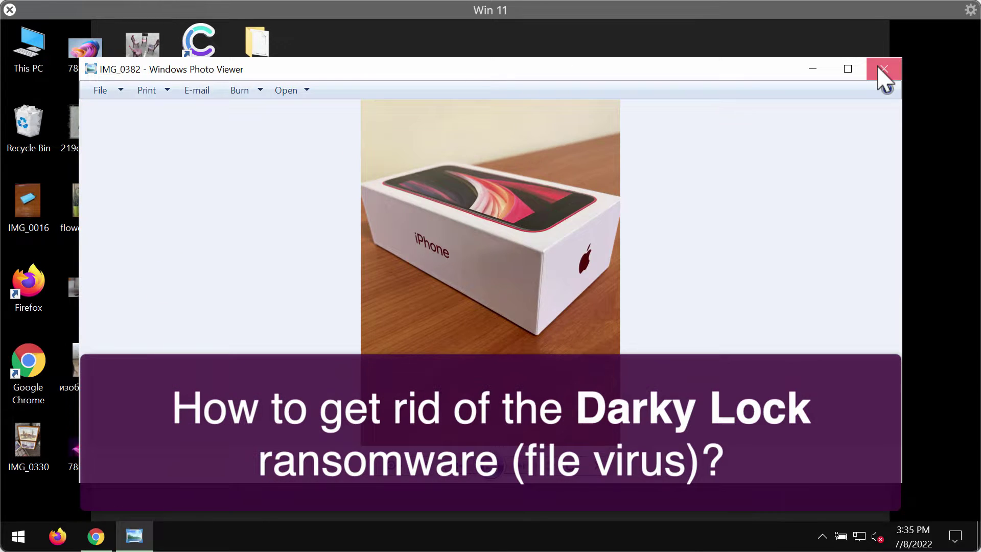
click(881, 70)
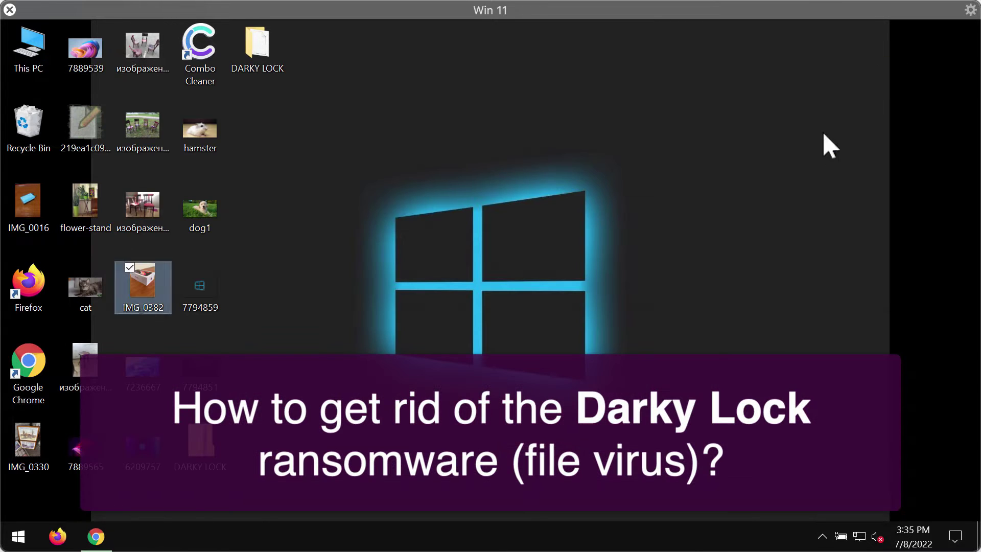
click(818, 151)
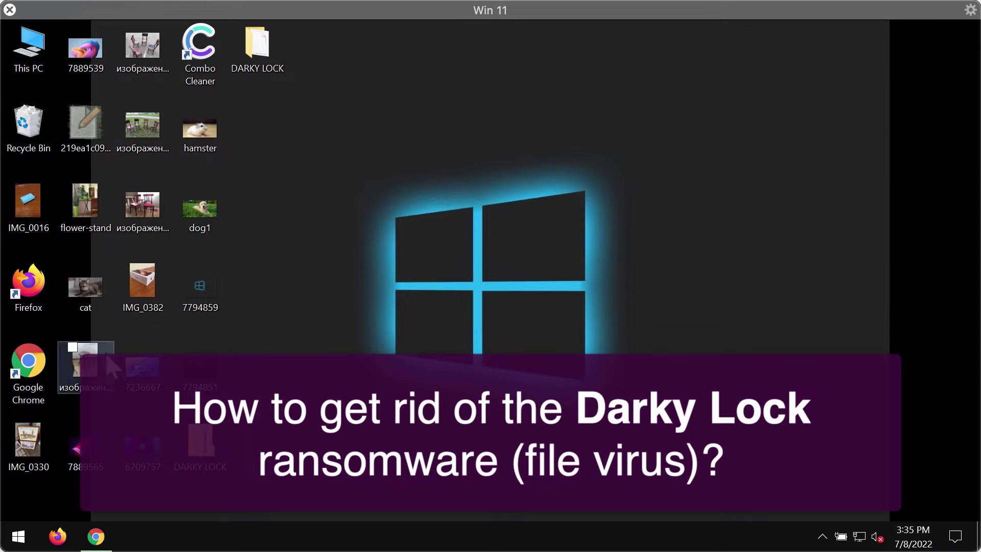
View the stool, IMG_0016 and 7889565 images in turn, closing each afterward
double_click(88, 372)
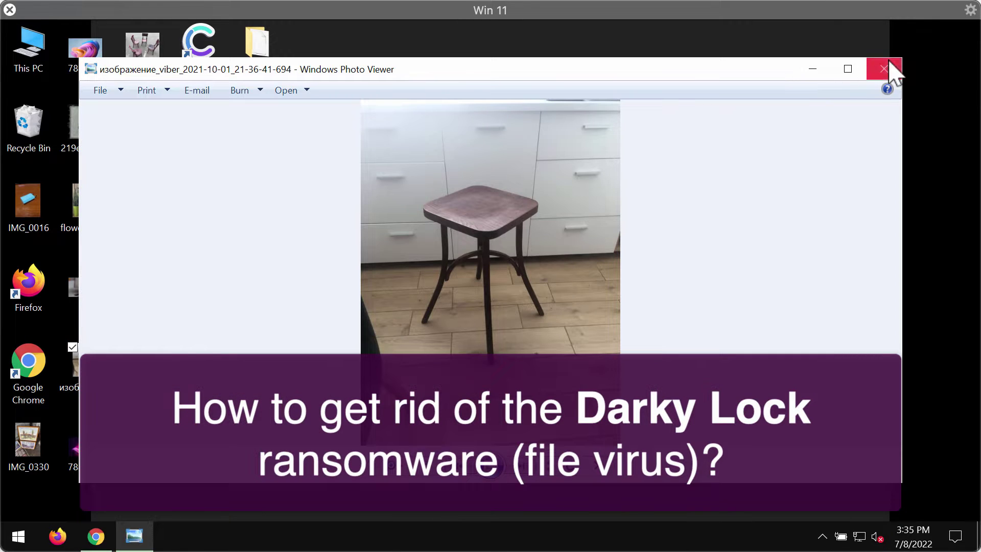
click(884, 69)
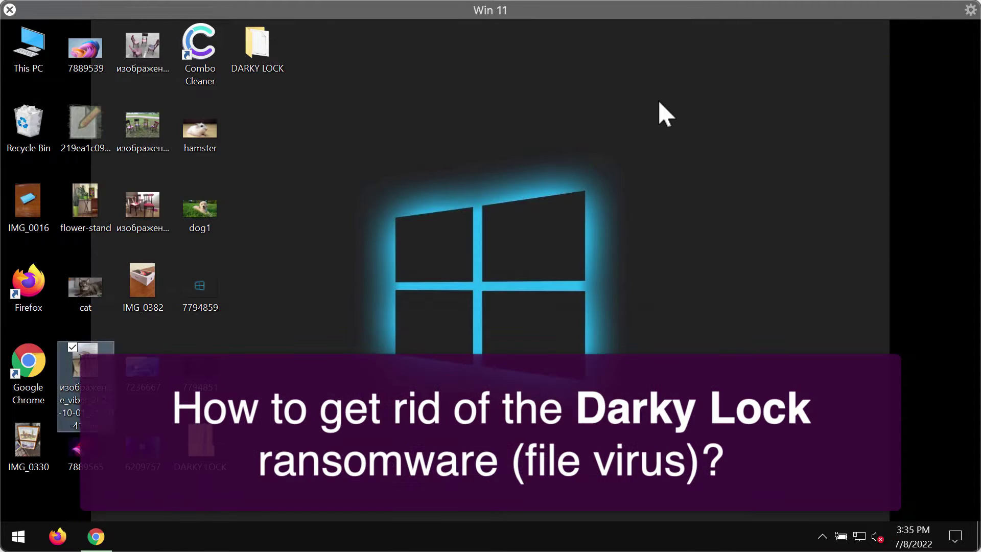
click(101, 220)
double_click(35, 219)
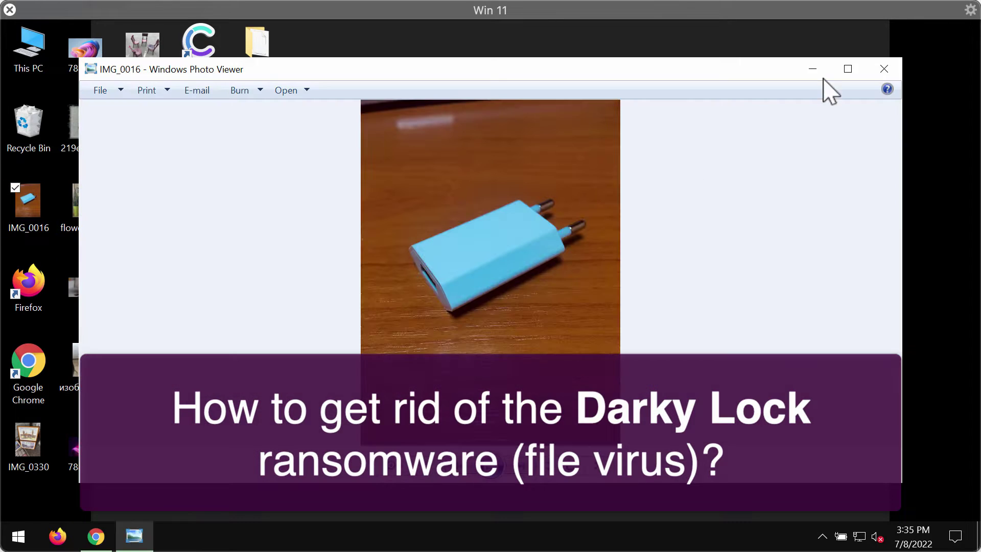
click(882, 70)
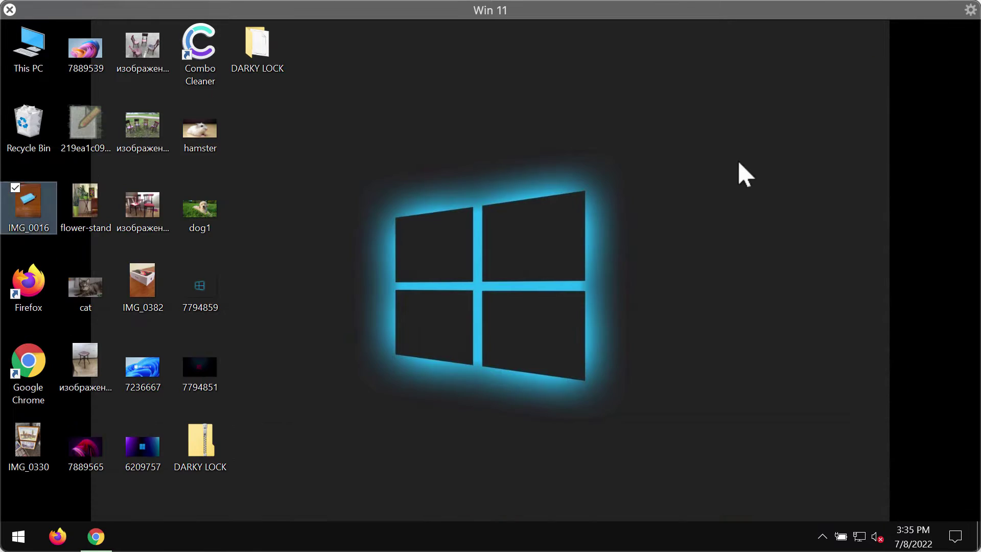
double_click(99, 448)
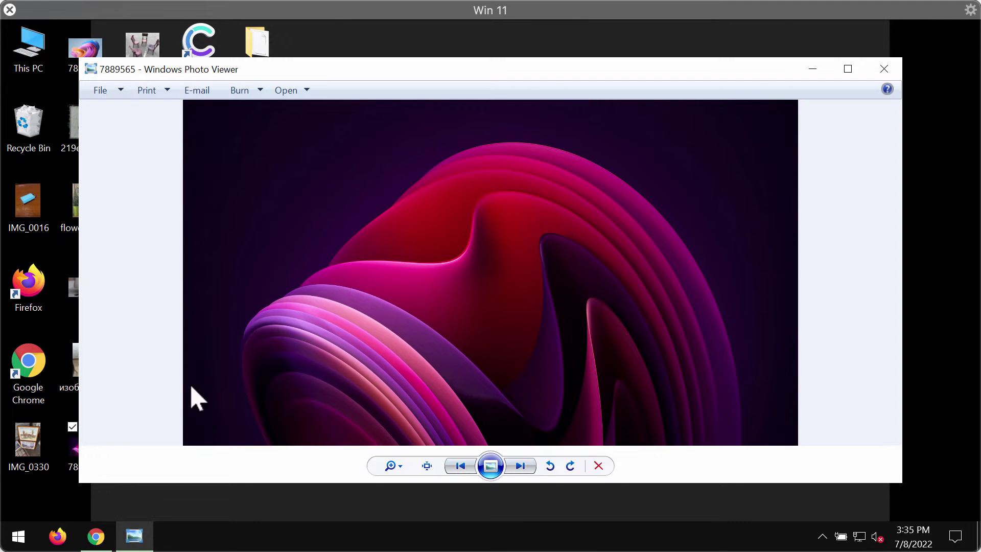
click(884, 68)
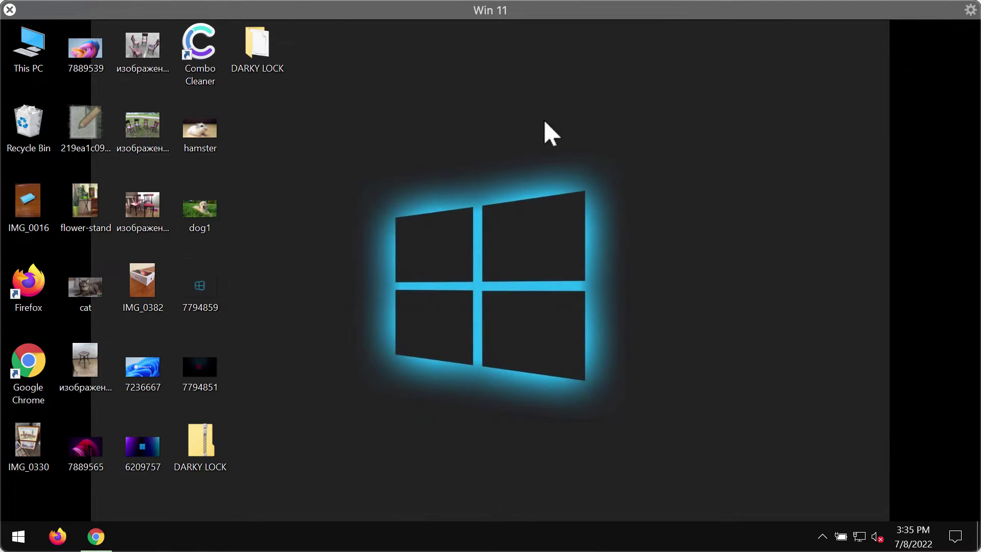
Run the fc28d2… application in the DARKY LOCK folder and move its PuTTY Configuration window right
double_click(258, 43)
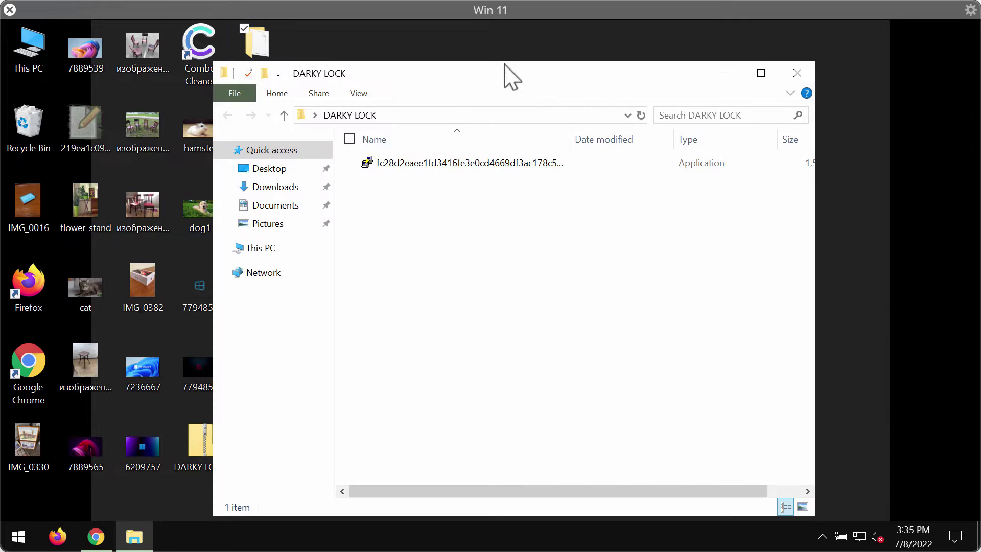
double_click(532, 162)
click(795, 74)
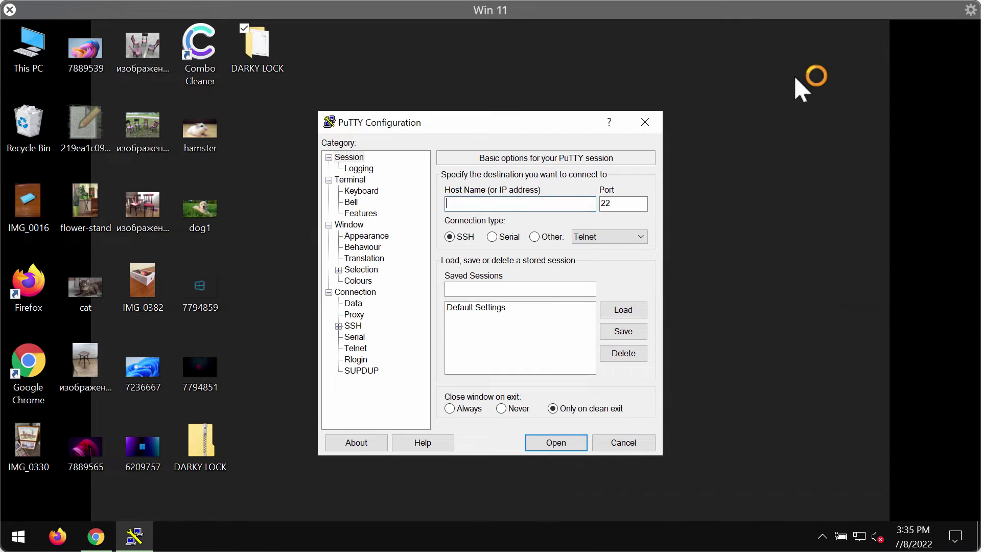
drag(526, 119, 602, 117)
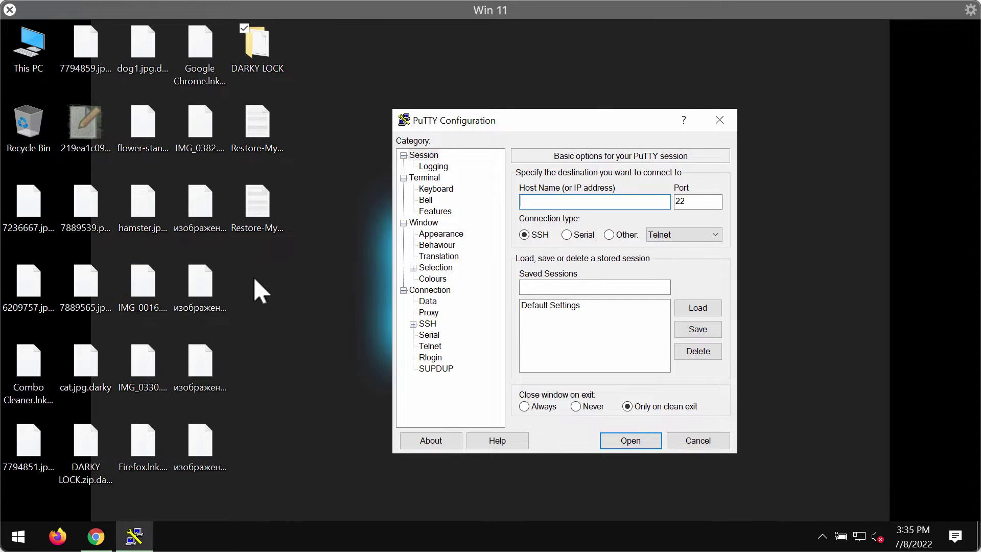
click(719, 119)
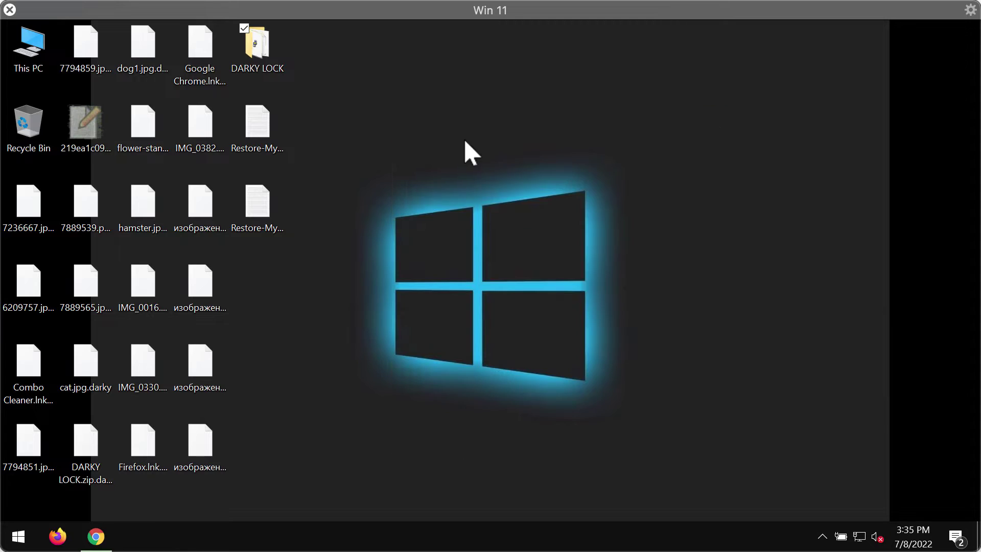
click(148, 130)
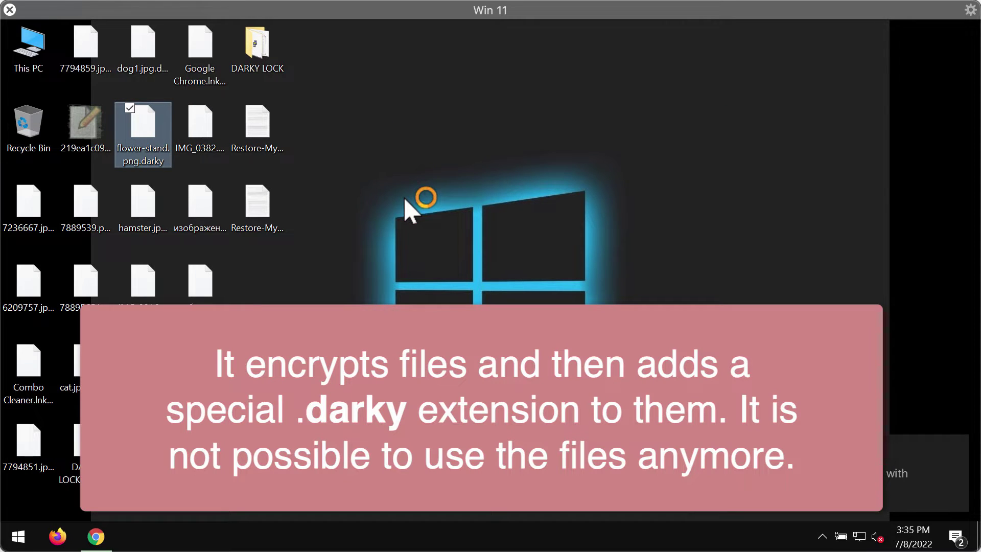
click(142, 202)
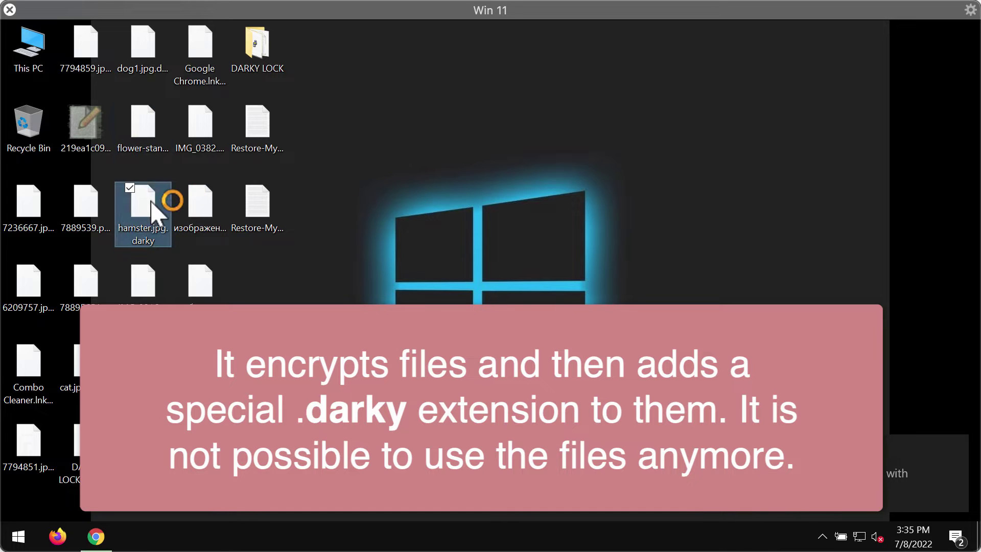
double_click(167, 210)
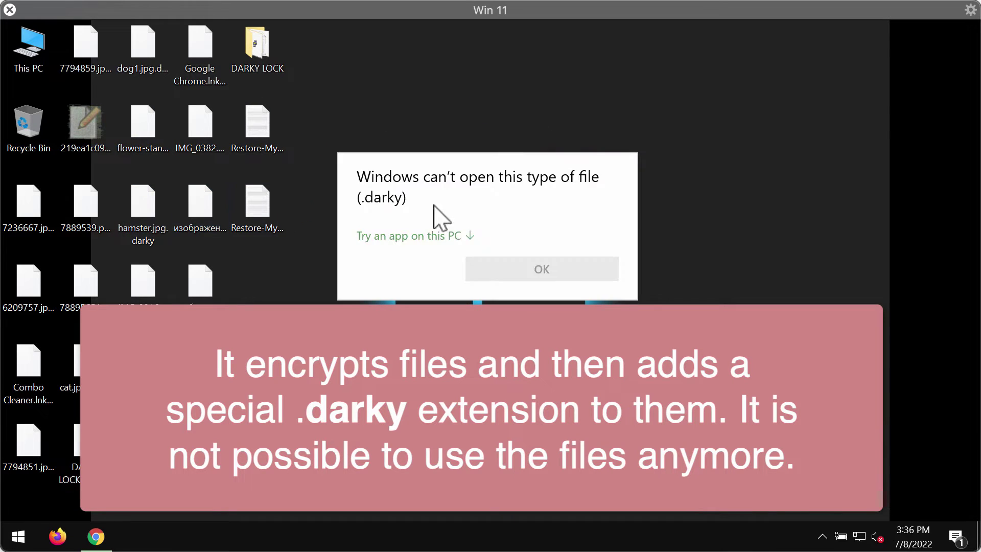
click(637, 132)
mouse_move(143, 250)
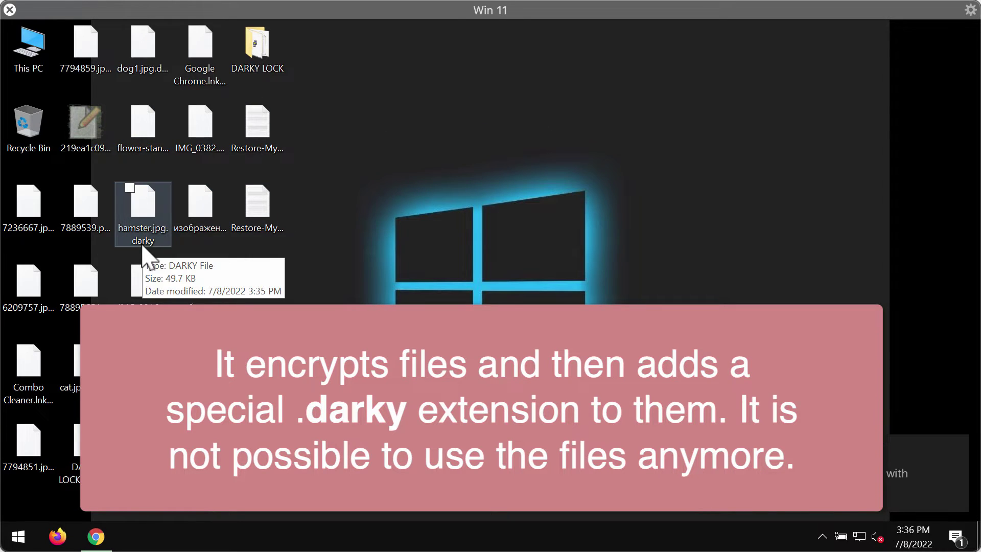
click(213, 199)
double_click(208, 187)
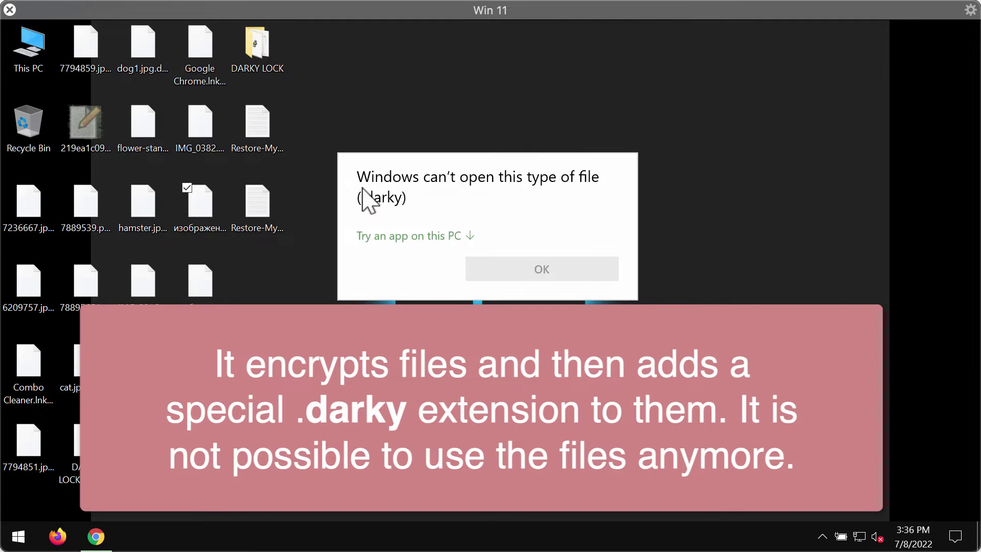
key(Return)
click(204, 227)
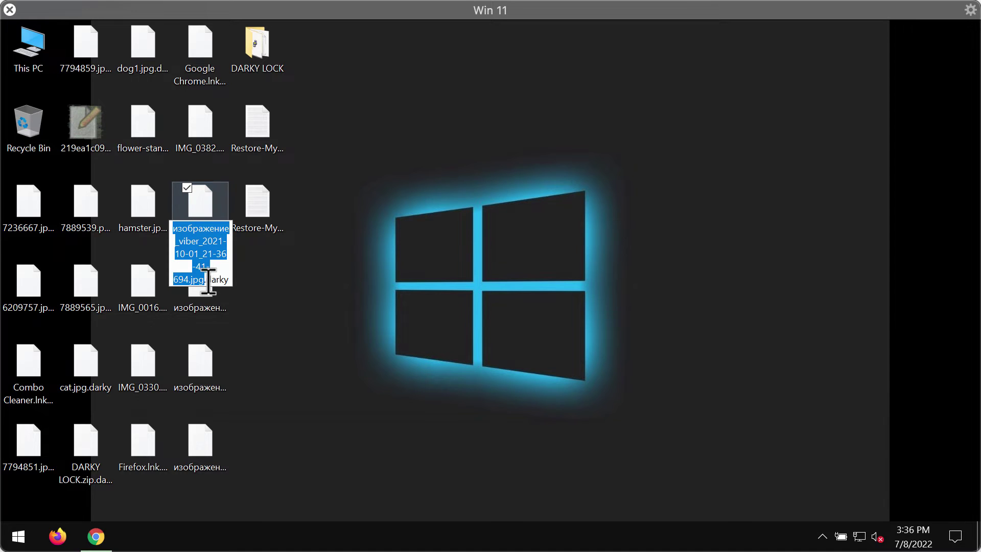
key(Return)
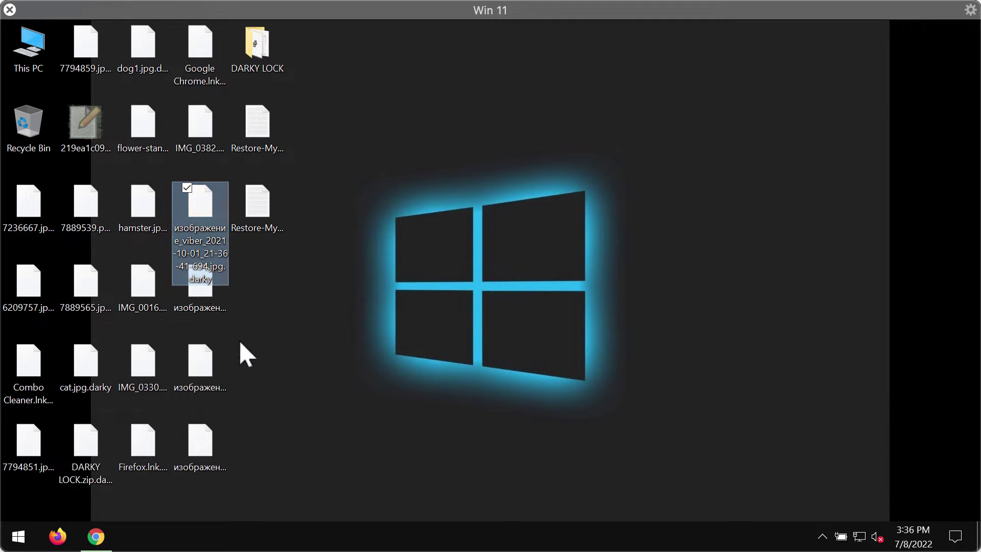
click(299, 350)
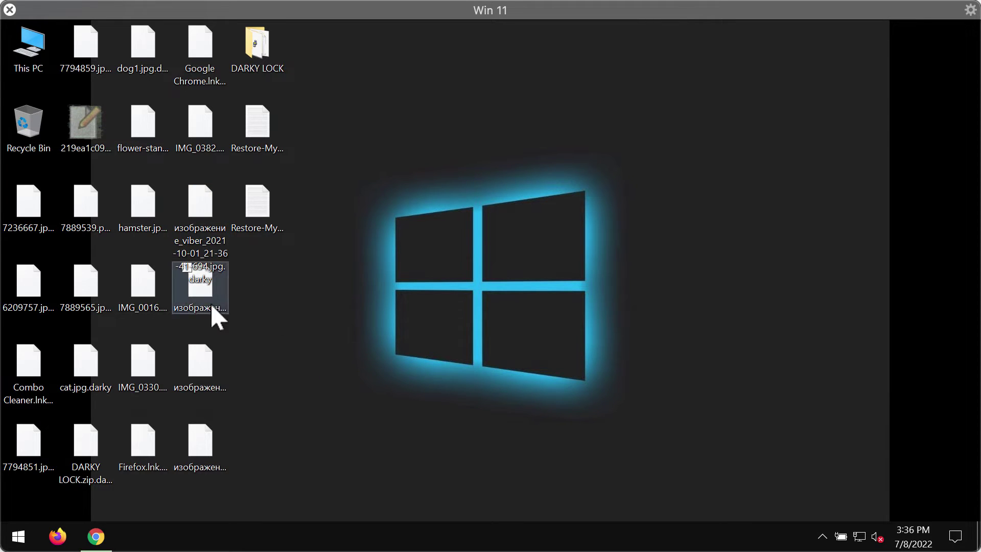
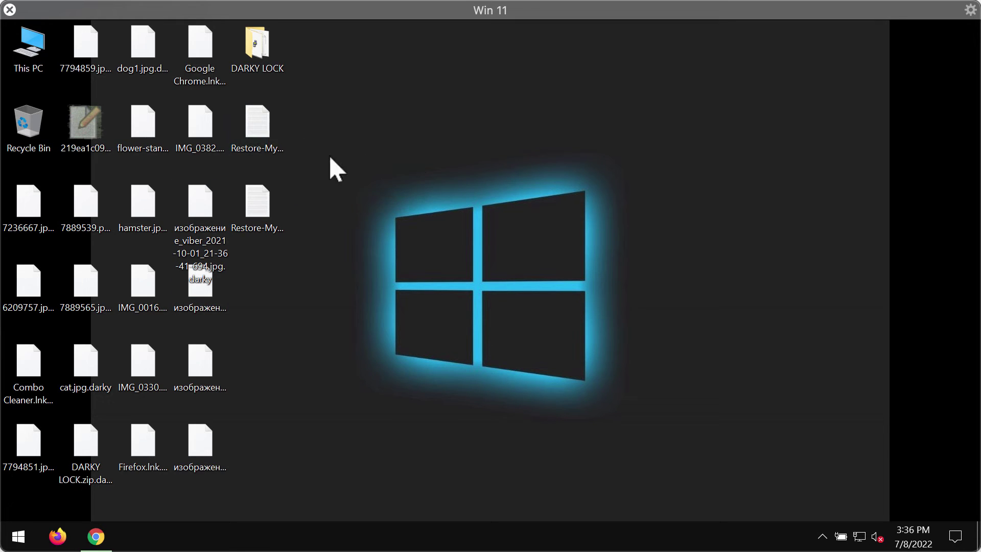
Select the Restore-My-Files ransom note icon on the desktop
click(275, 134)
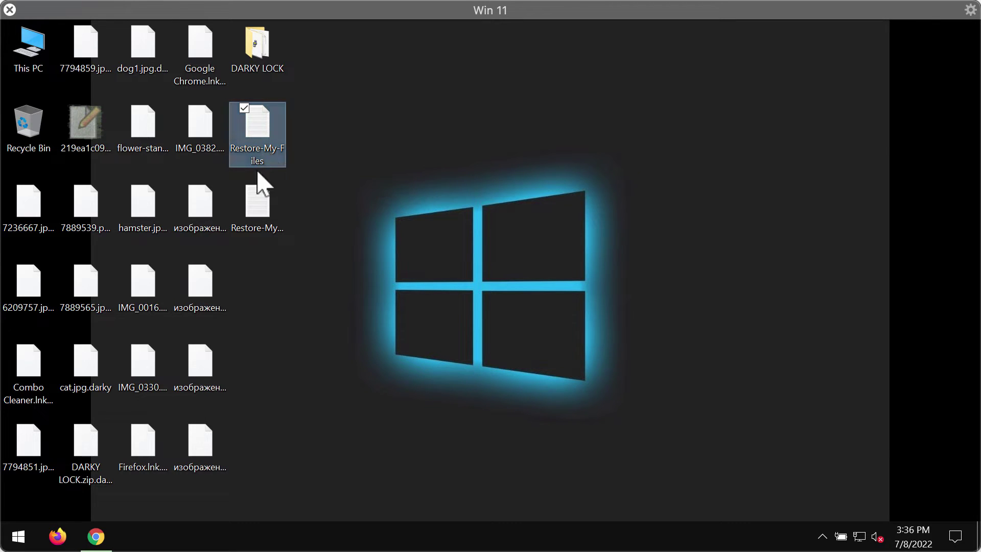
Open the Restore-My-Files note in Notepad and scroll through the ransom demand
double_click(258, 130)
scroll(450, 164, down, 1)
scroll(444, 169, up, 1)
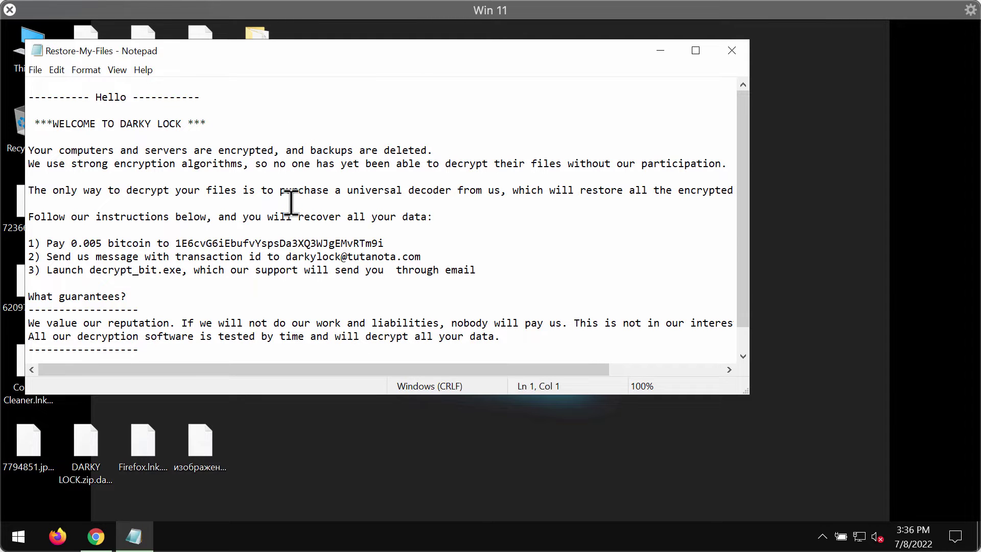
scroll(291, 203, down, 1)
scroll(305, 243, up, 1)
Highlight the attacker's contact e-mail, then move the Notepad window right to uncover the desktop icons
mouse_move(420, 253)
mouse_down()
mouse_move(286, 257)
mouse_move(419, 252)
mouse_up()
click(292, 257)
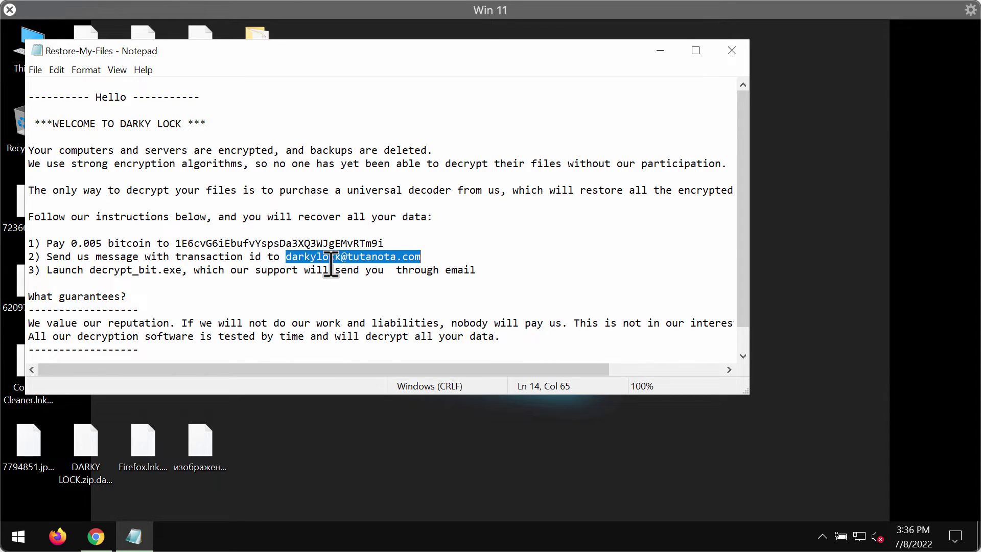
click(465, 247)
drag(556, 53, 754, 150)
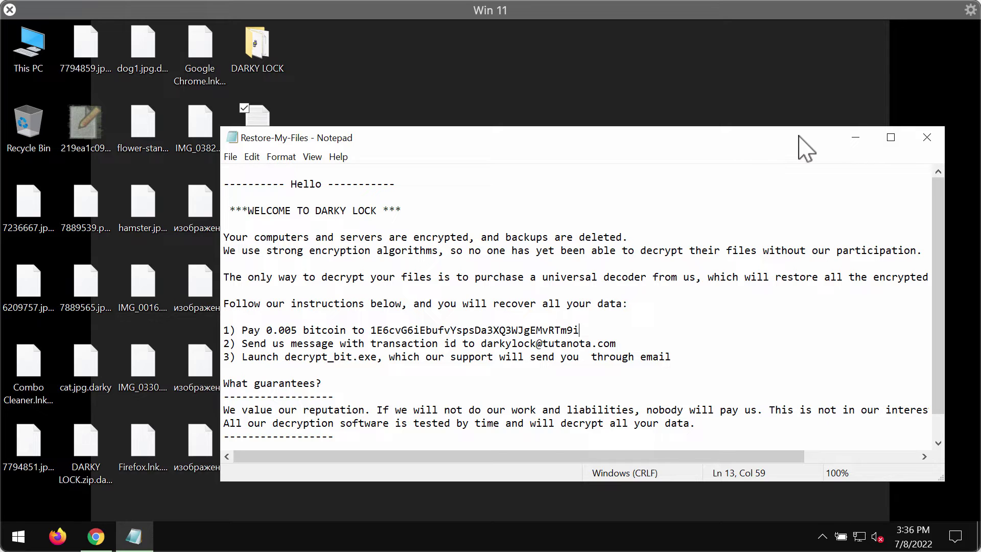
drag(801, 142, 792, 146)
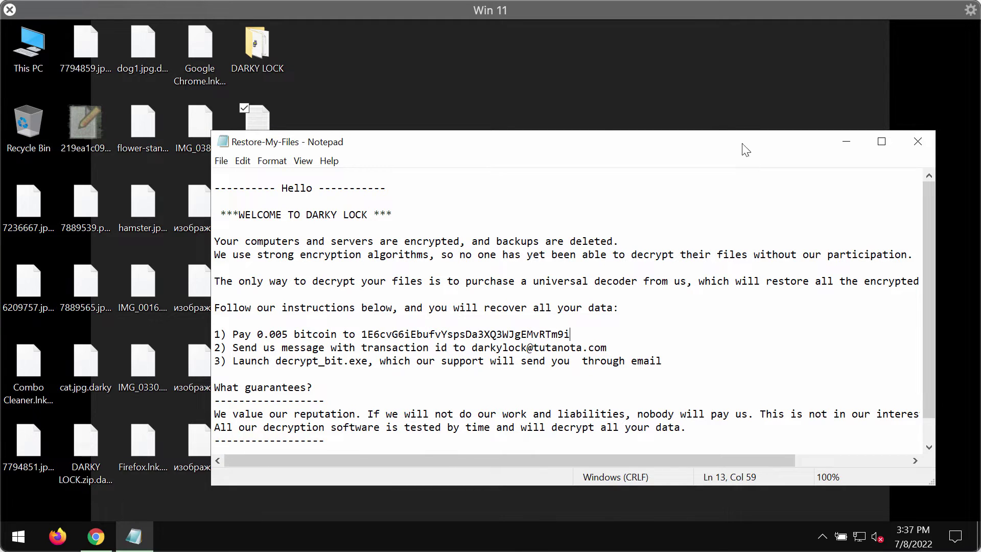
drag(746, 149, 748, 150)
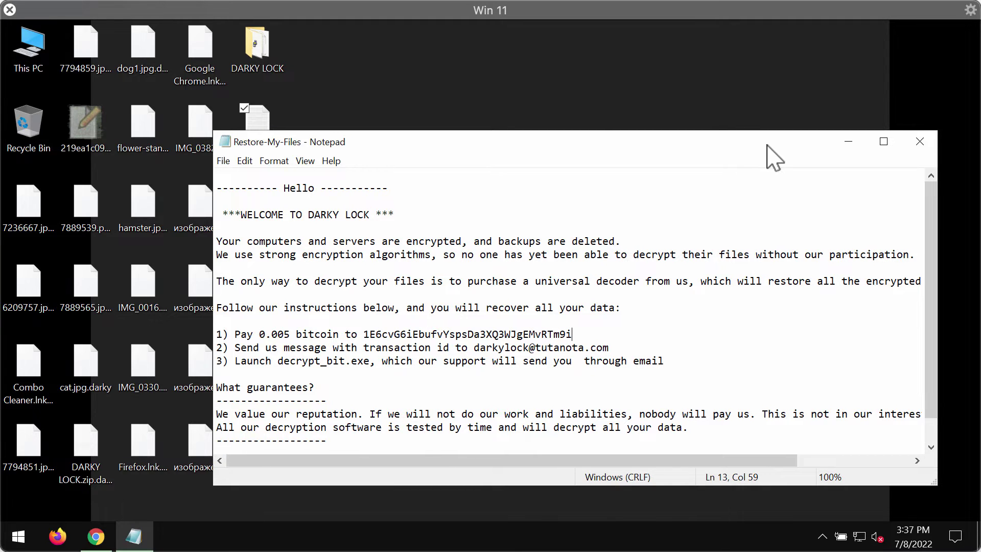
Minimize the note and launch iexplore from C:\Program Files (x86)\Internet Explorer via This PC
click(848, 142)
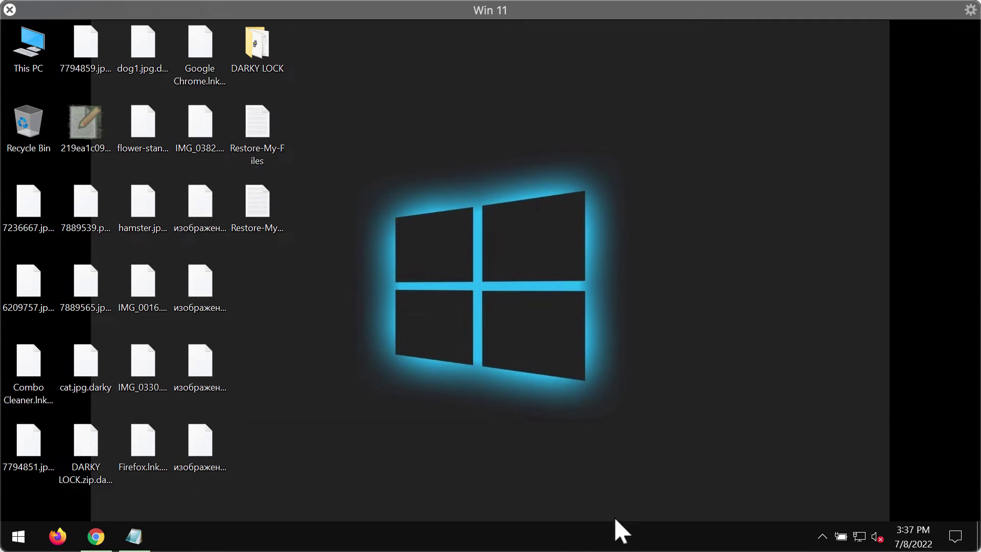
double_click(30, 49)
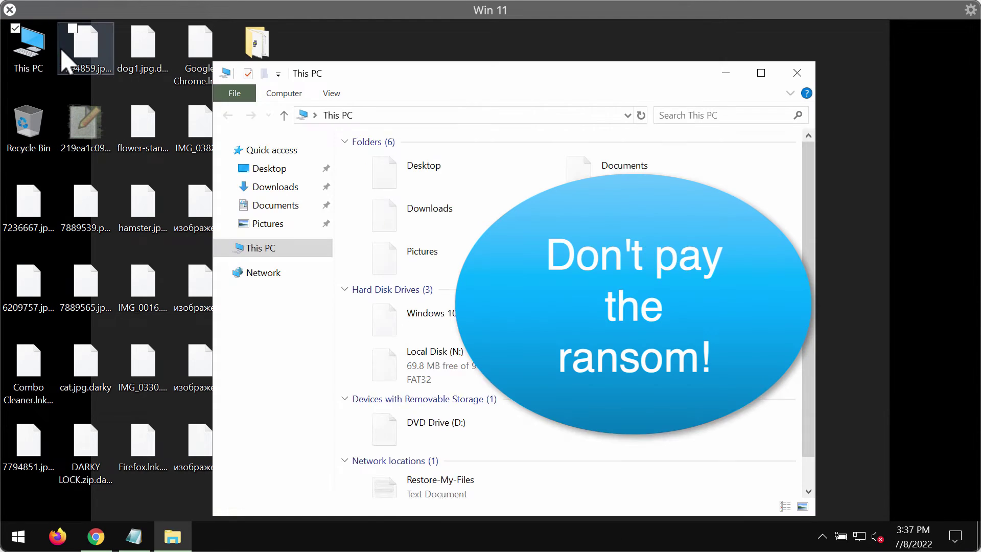
double_click(415, 320)
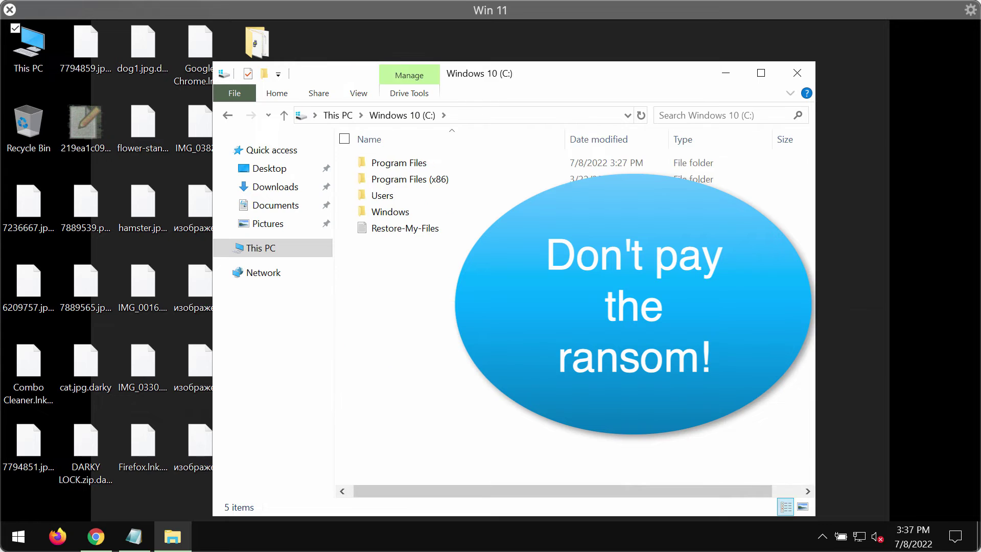
double_click(466, 176)
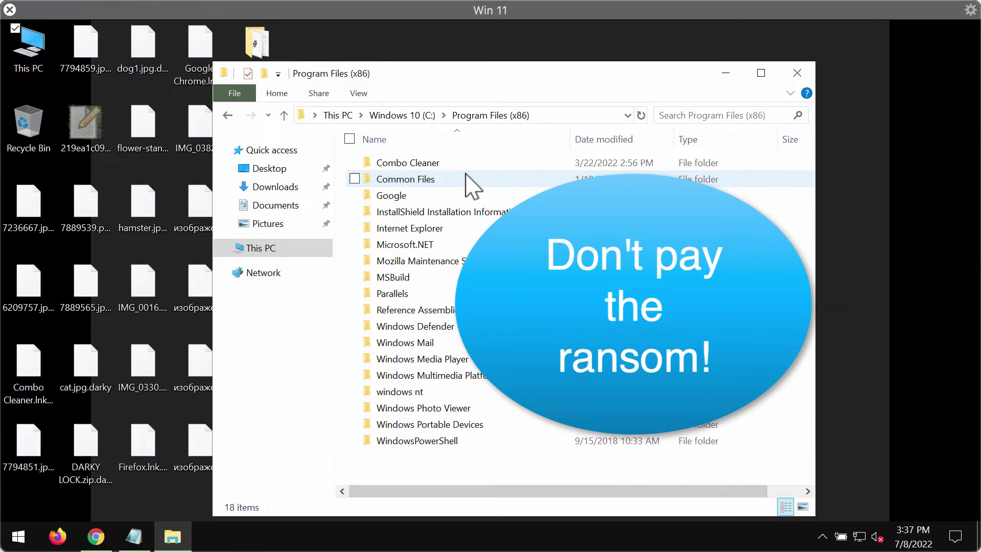
double_click(466, 225)
double_click(432, 326)
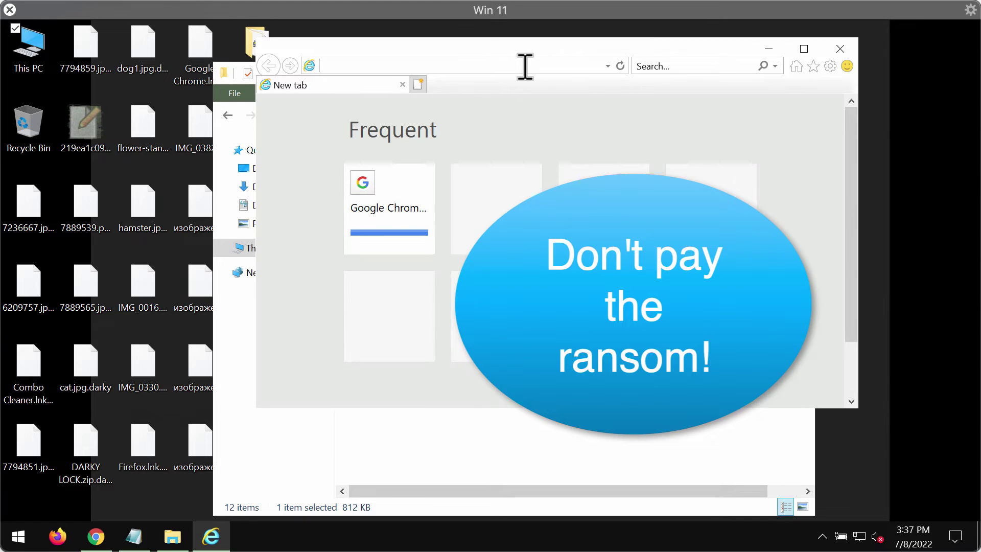
Load combocleaner.com in a maximized Internet Explorer window, re-entering it from the address suggestions
text(combo)
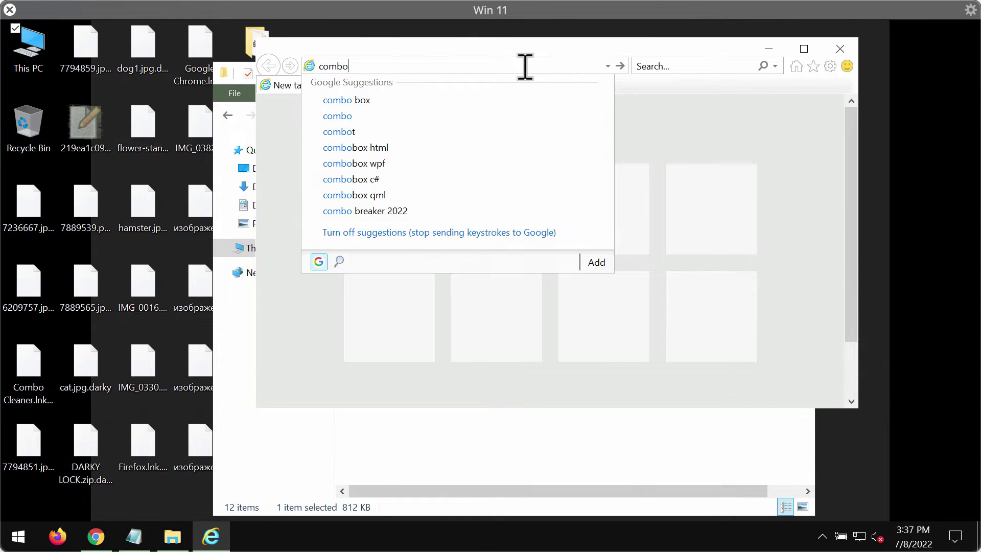
text(cleaner.com)
key(Return)
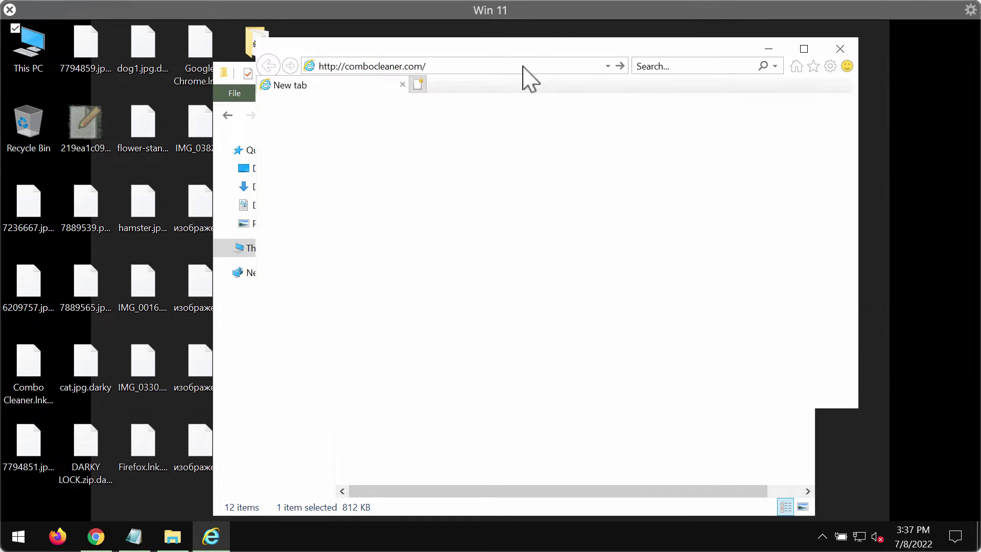
click(806, 49)
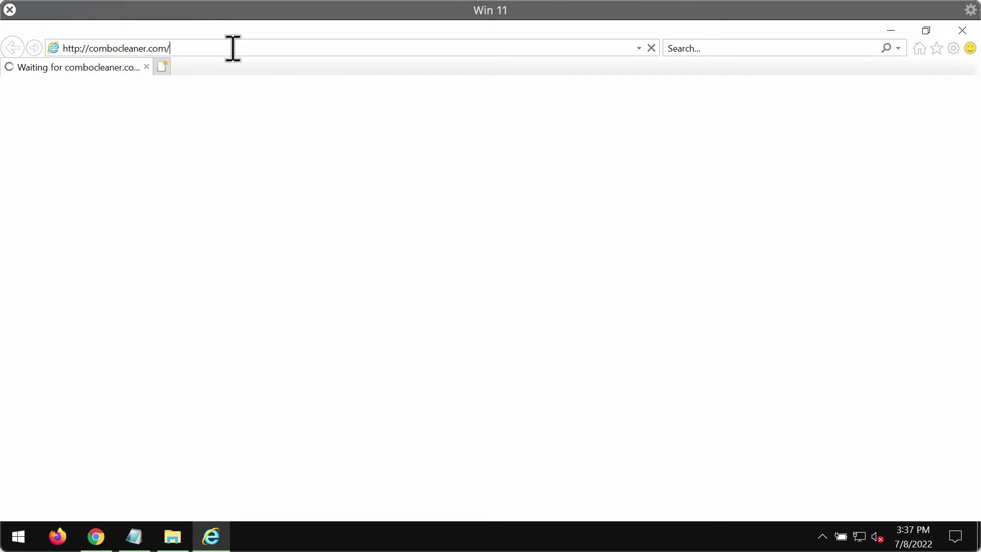
key(ctrl+a)
key(BackSpace)
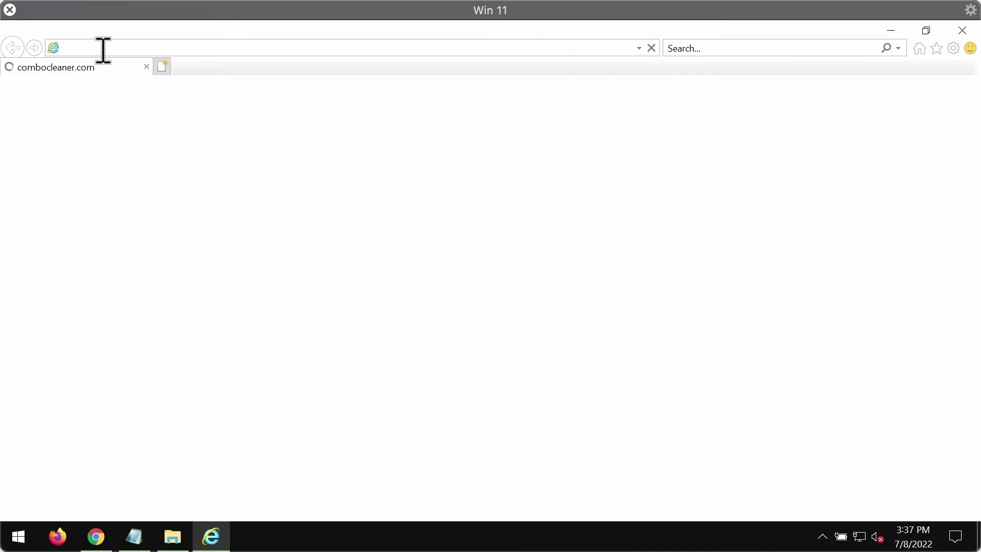
text(c)
click(192, 69)
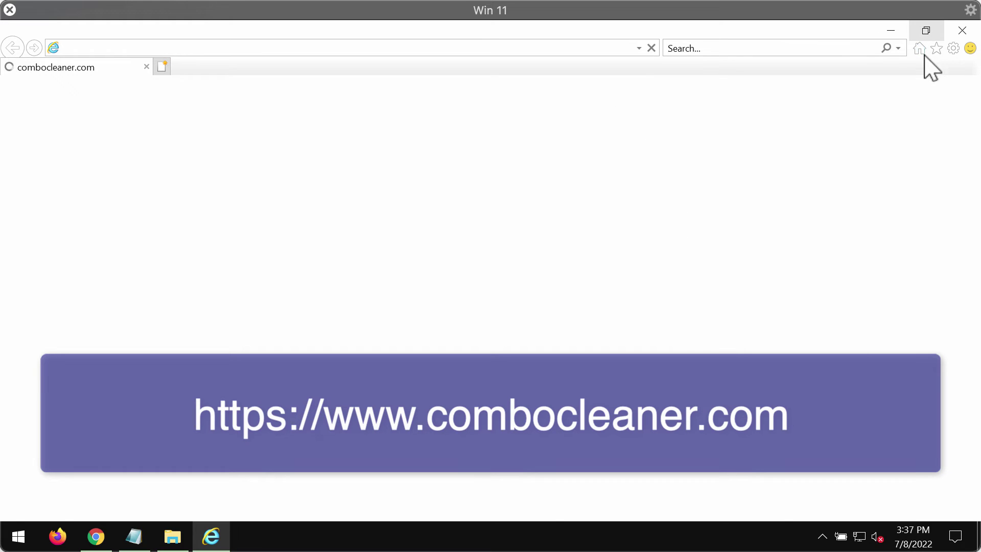
Close File Explorer and bring up the Combo Cleaner dashboard from the system tray
click(892, 30)
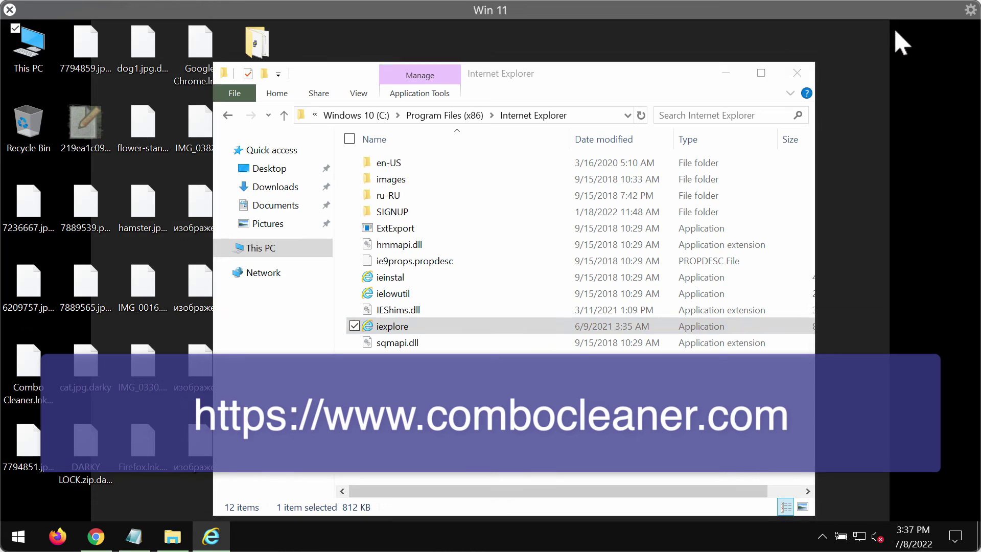
click(806, 73)
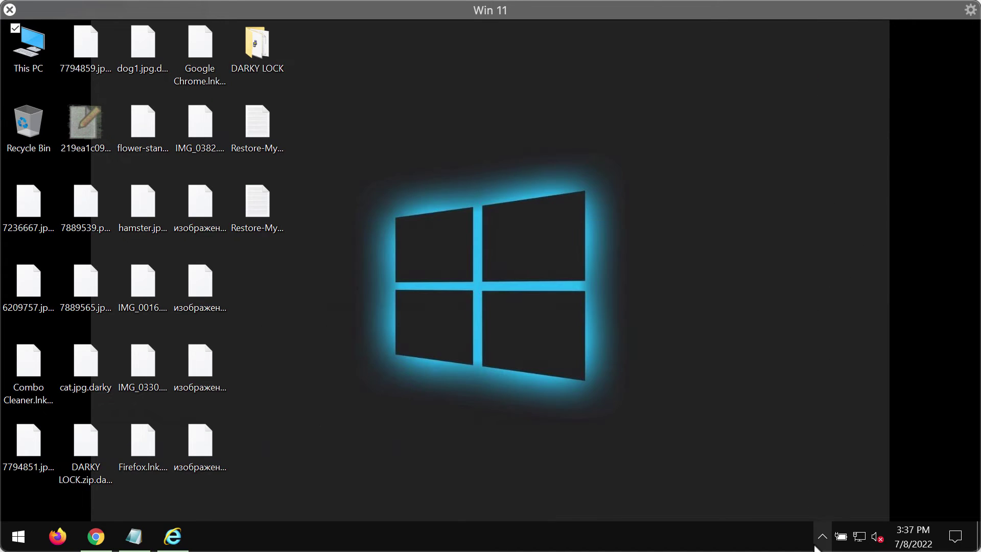
click(838, 507)
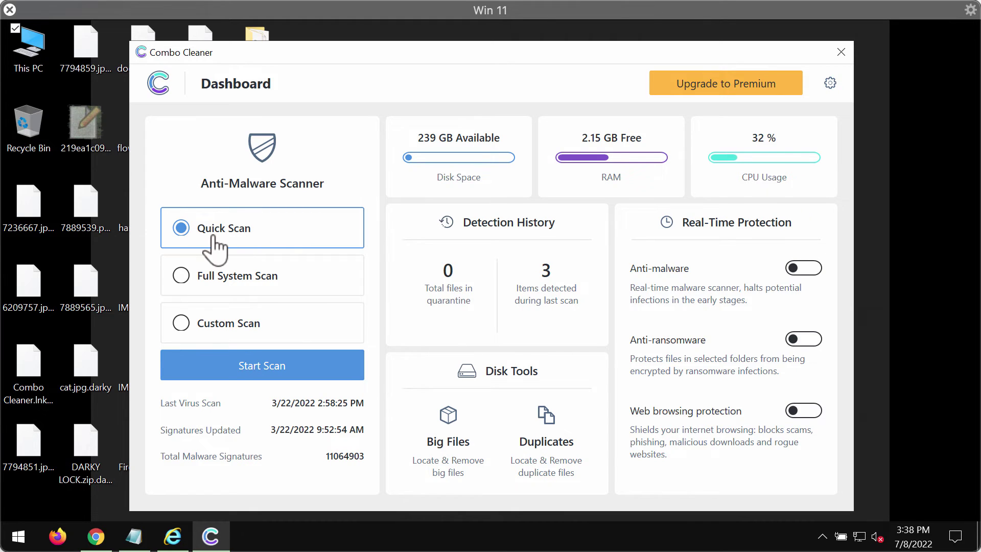
drag(488, 54, 487, 56)
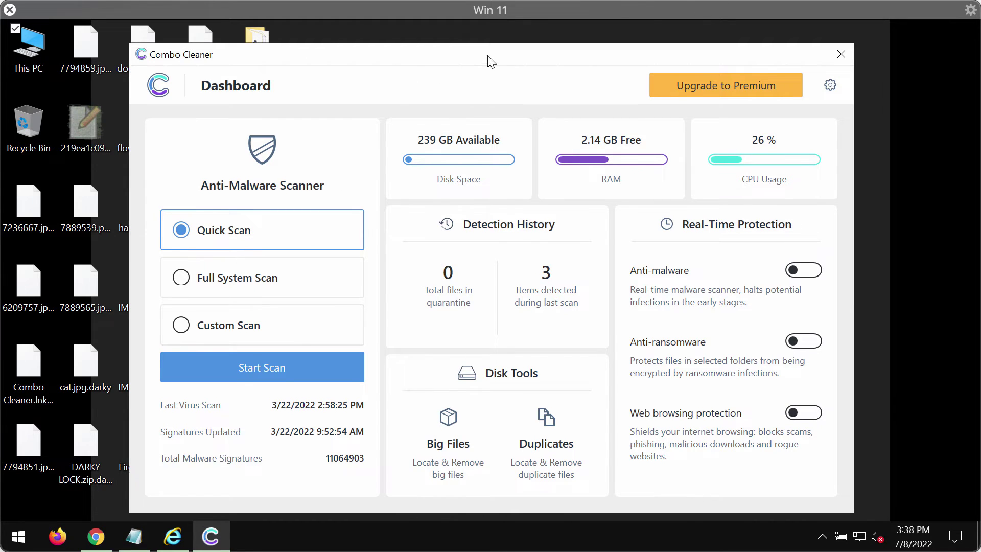
Start the Quick Scan, then inspect the encrypted desktop files 7889565.jpg.darky and cat.jpg.darky
click(282, 370)
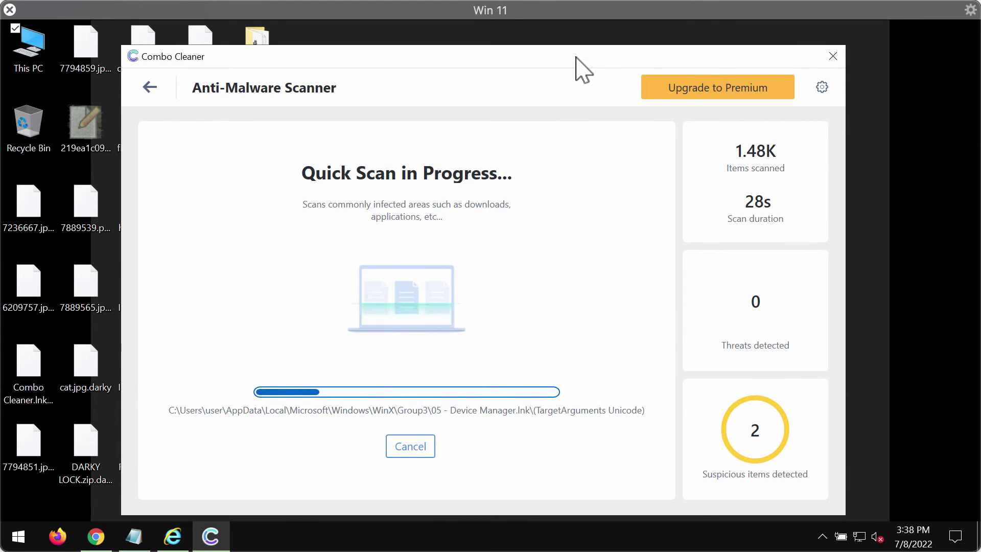
mouse_move(577, 57)
mouse_down()
mouse_move(607, 56)
mouse_move(574, 60)
mouse_up()
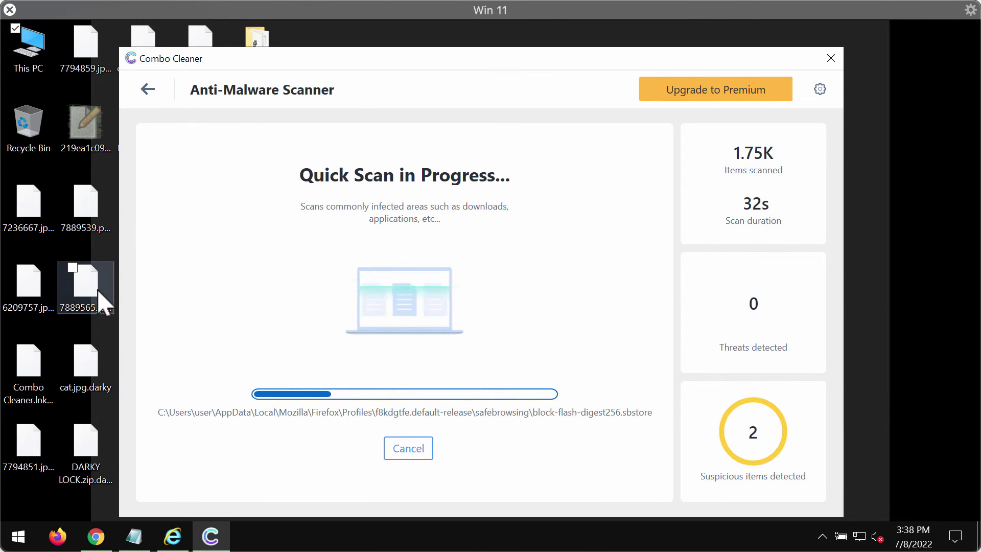
click(100, 313)
click(379, 80)
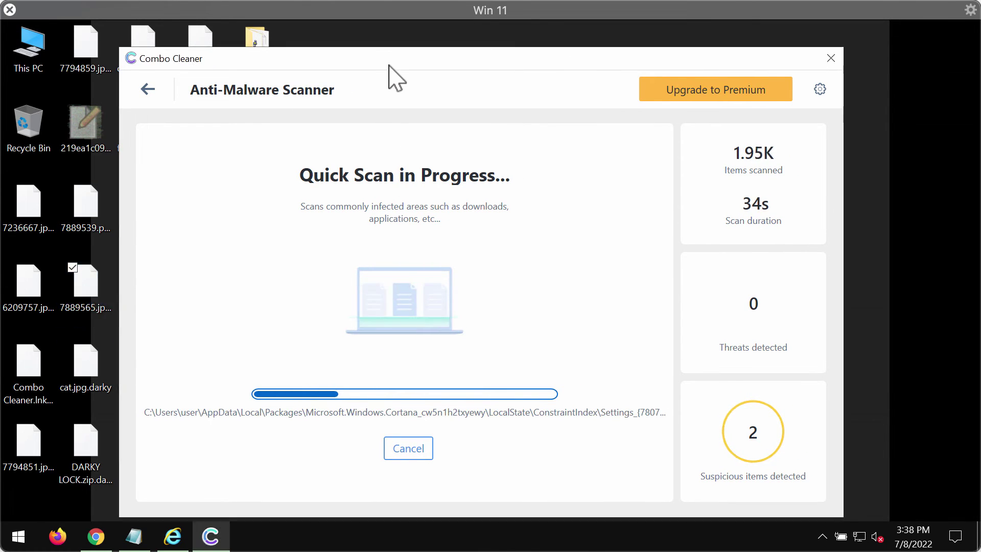
click(91, 358)
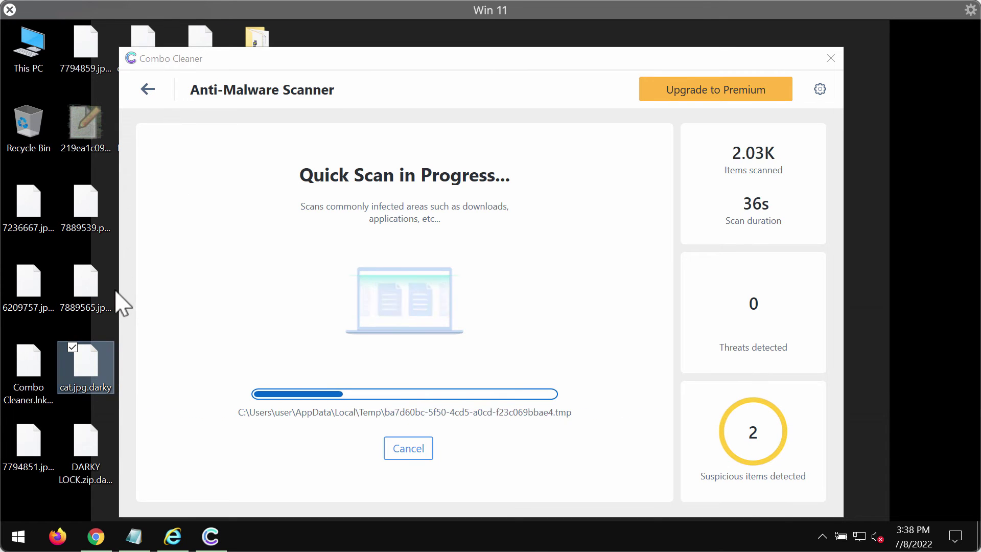
click(98, 304)
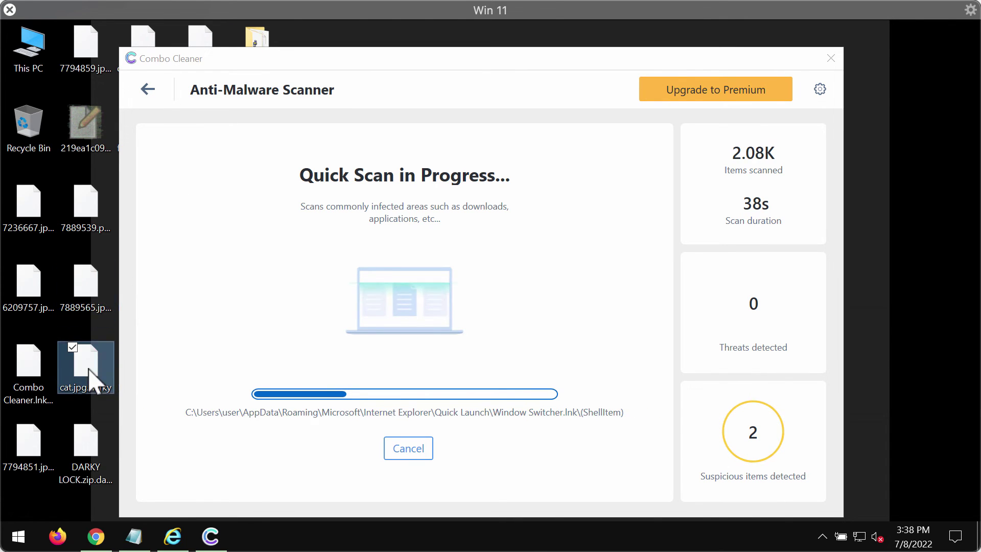
click(601, 56)
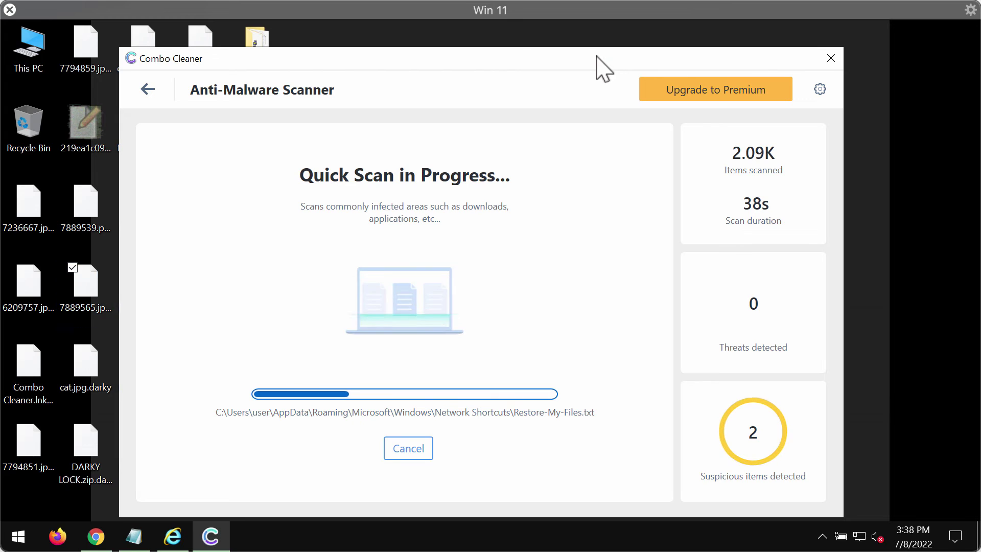
Review the Anti-Ransomware tab in Combo Cleaner's Settings, then return to the dashboard
click(820, 90)
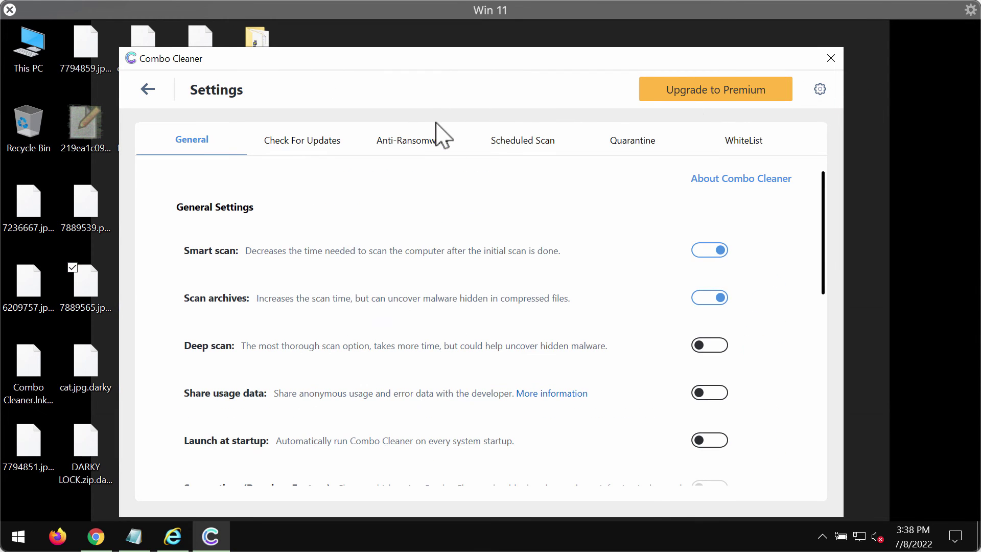
click(406, 146)
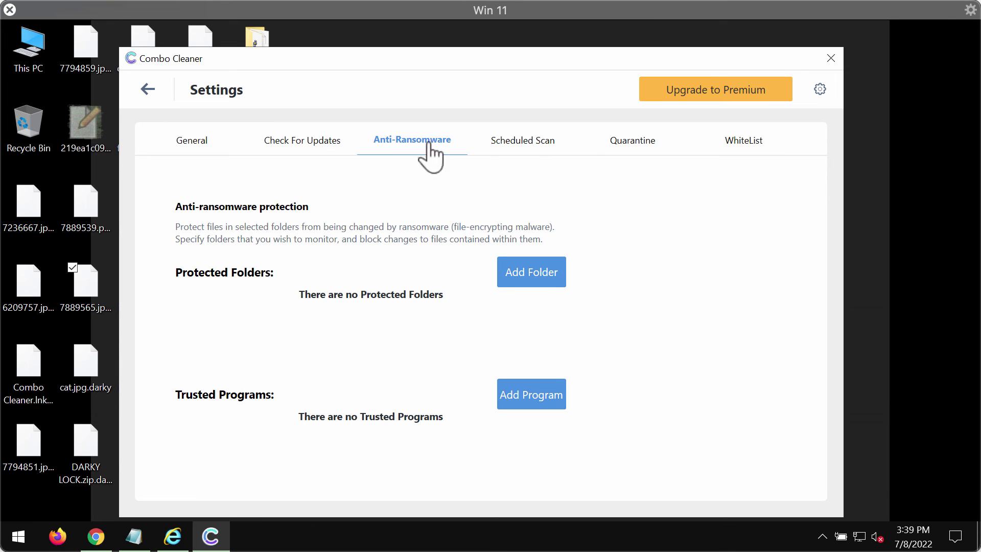
click(149, 90)
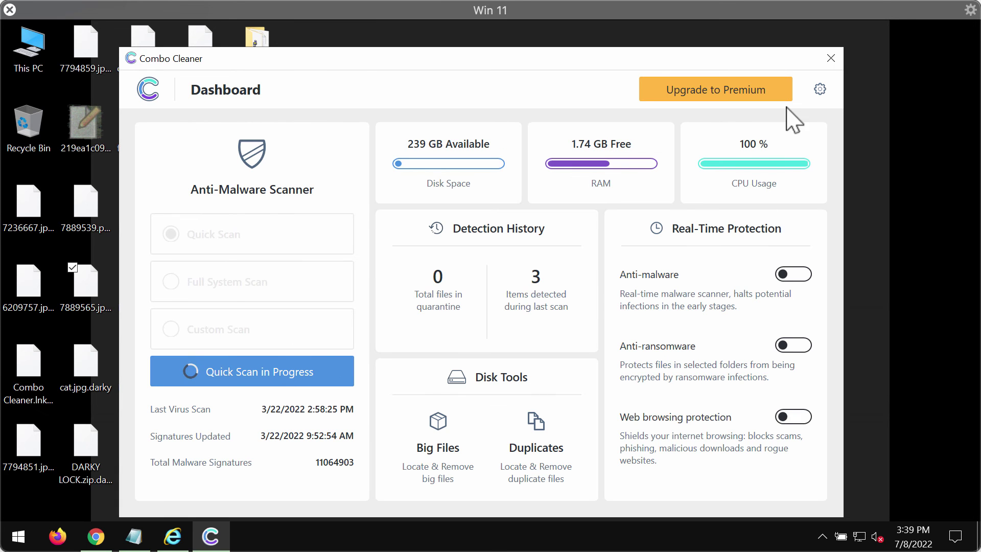
click(820, 90)
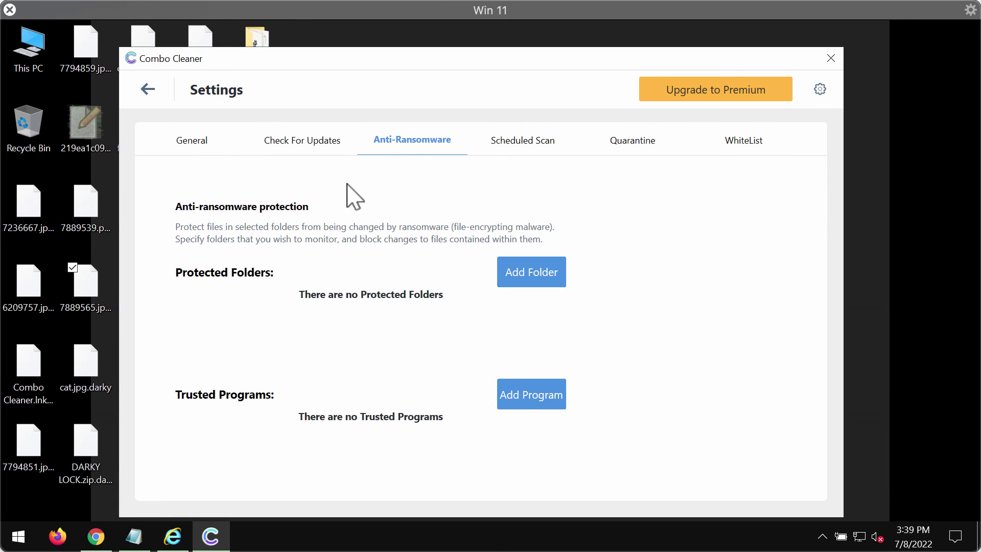
click(149, 91)
Reopen the scan progress page, cancel the Quick Scan and confirm stopping it
click(262, 368)
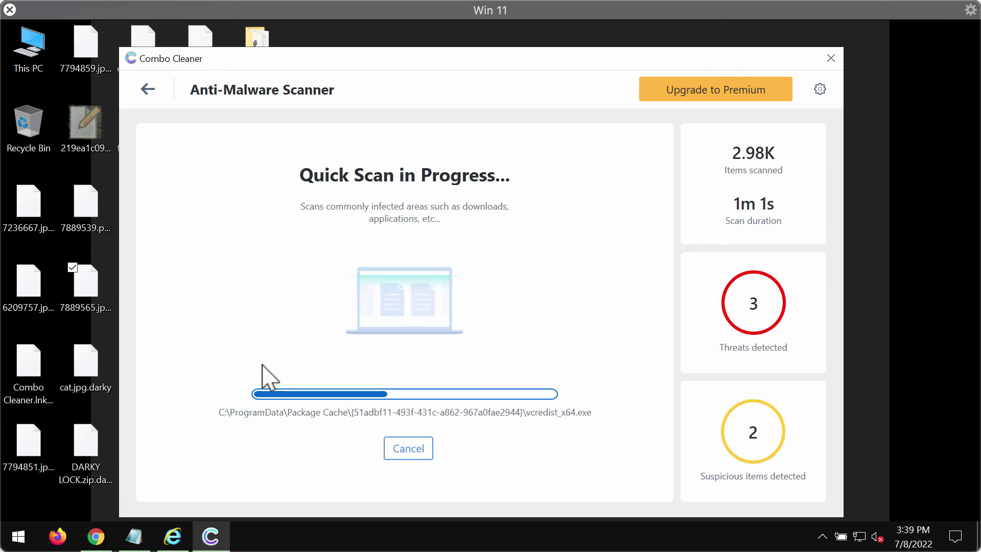
click(413, 449)
click(452, 371)
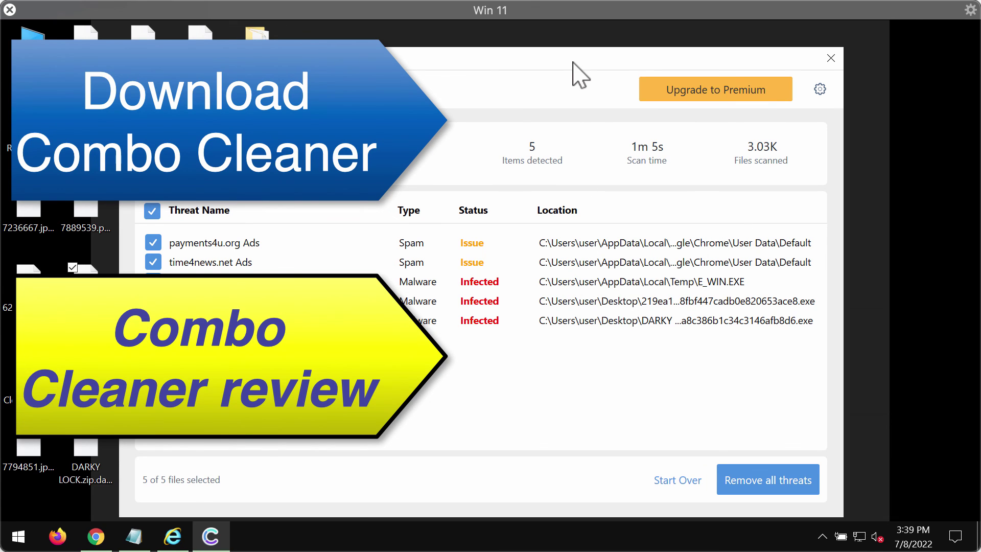
Open the Time To Upgrade page with the Upgrade to Premium button
click(676, 96)
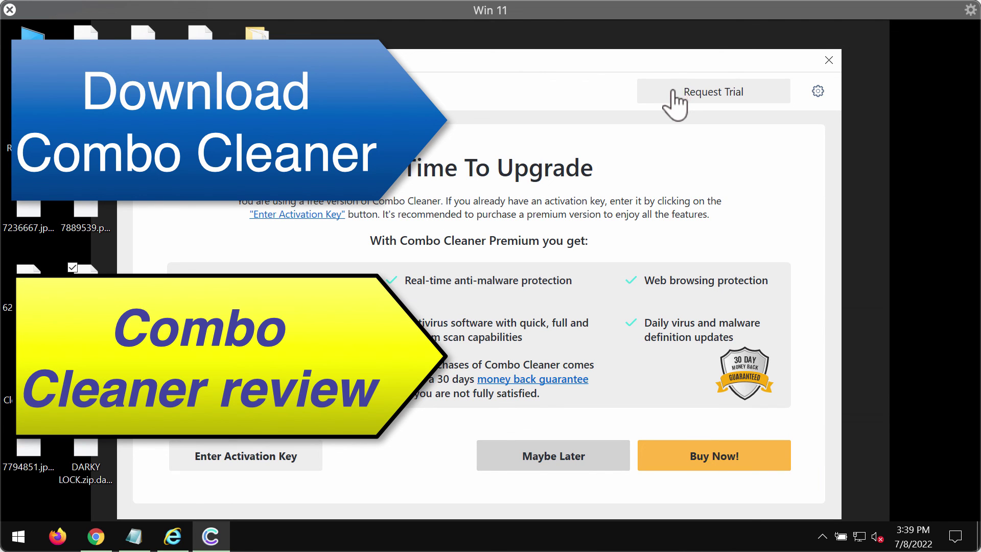
mouse_move(660, 59)
mouse_down()
mouse_move(652, 66)
mouse_move(662, 65)
mouse_up()
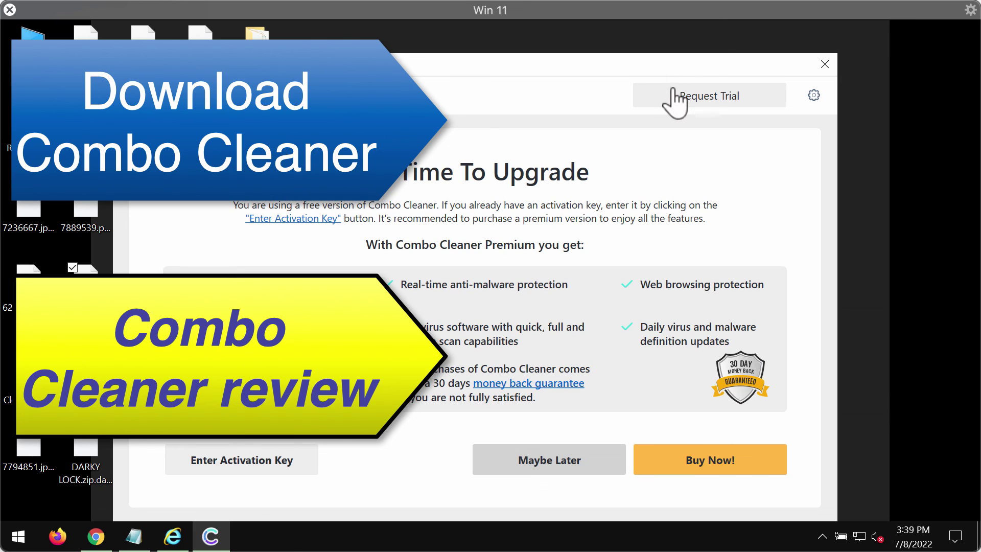